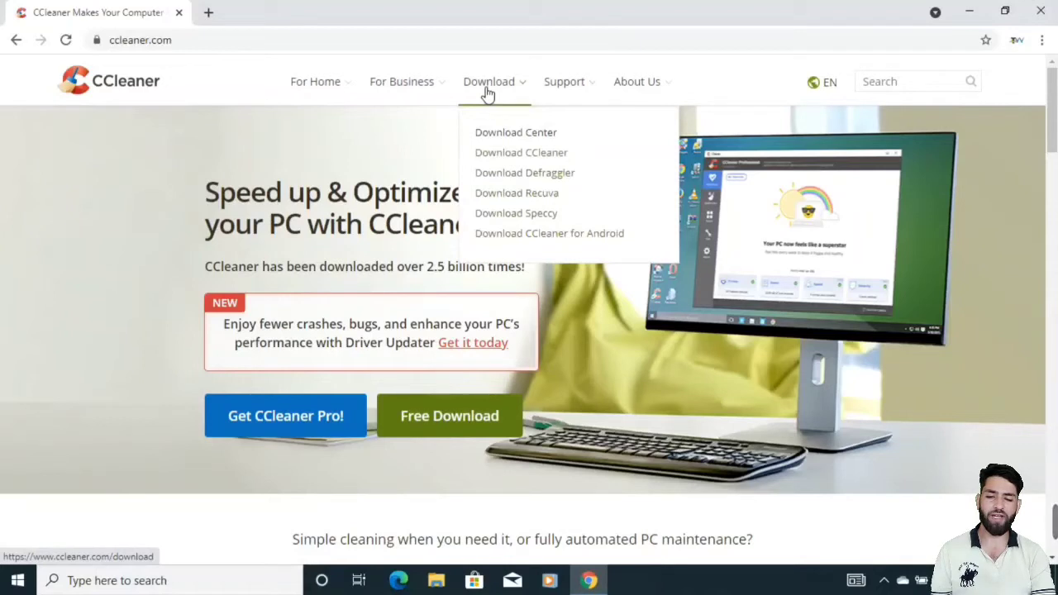
# - Download the free edition of Recuva from the CCleaner website and minimize the browser
pyautogui.click(522, 195)
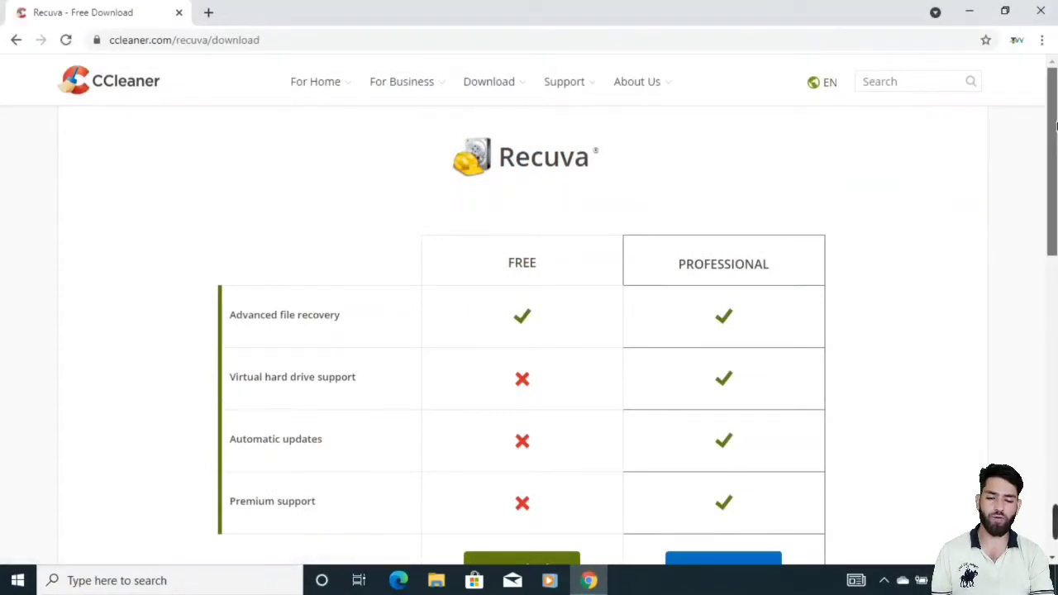
pyautogui.moveTo(1055, 124); pyautogui.dragTo(1050, 223)
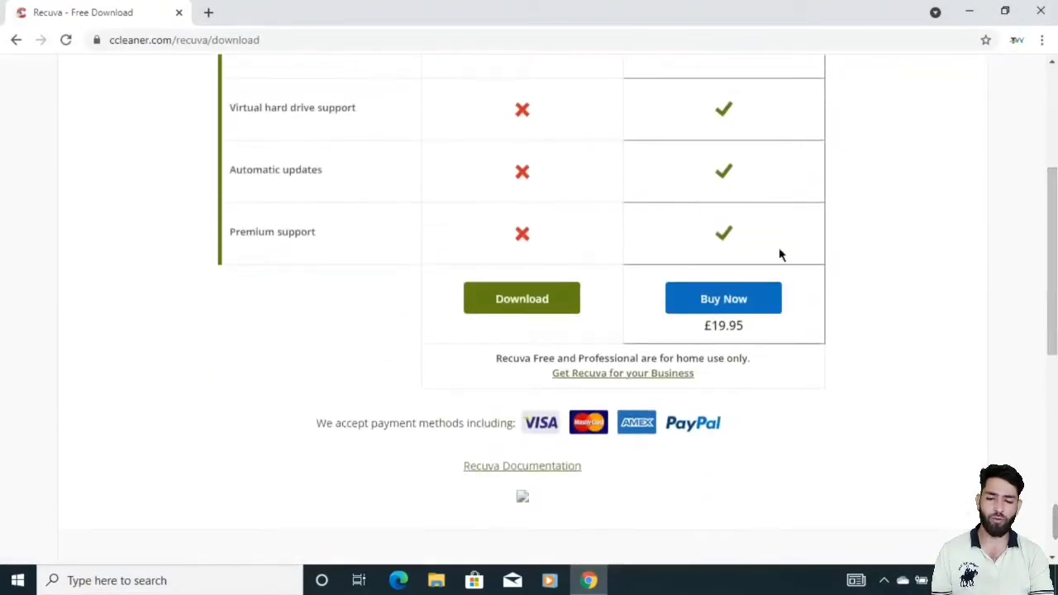
pyautogui.click(528, 304)
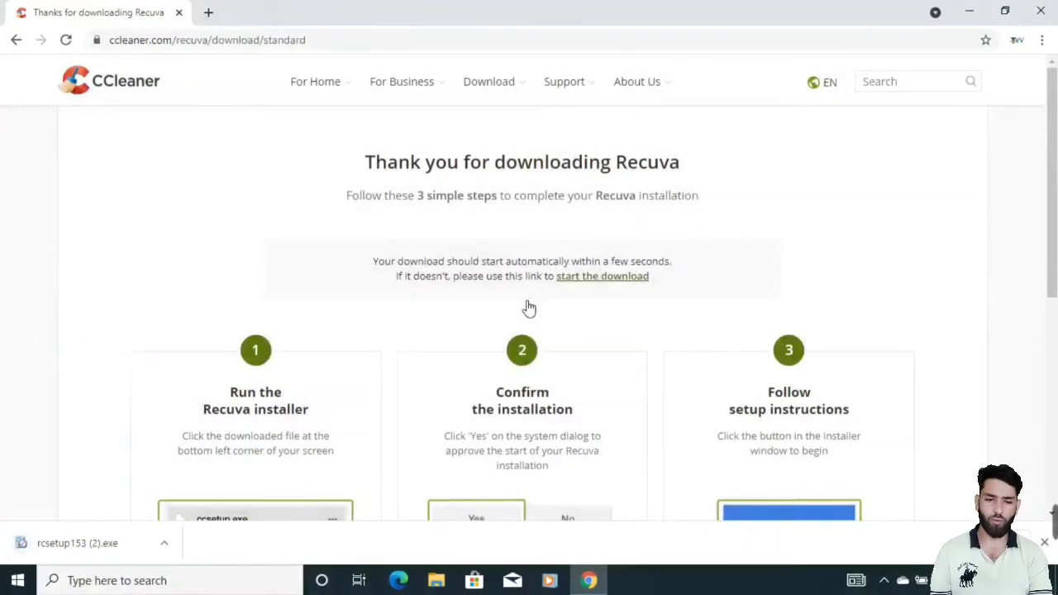
pyautogui.click(980, 12)
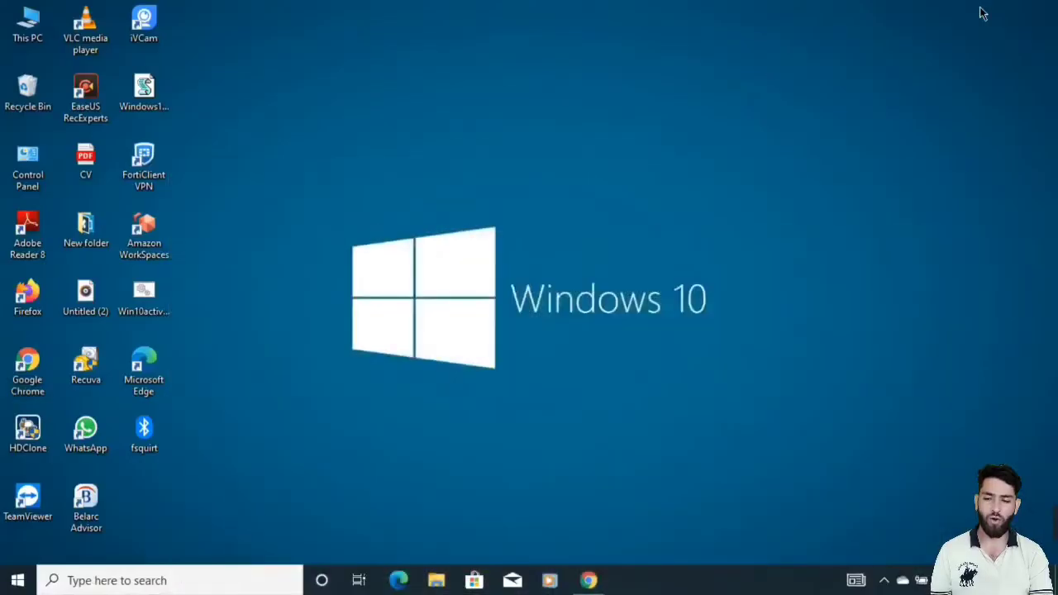
# - Launch the installed Recuva from the desktop and choose Pictures as the file type to recover in its wizard
pyautogui.doubleClick(96, 373)
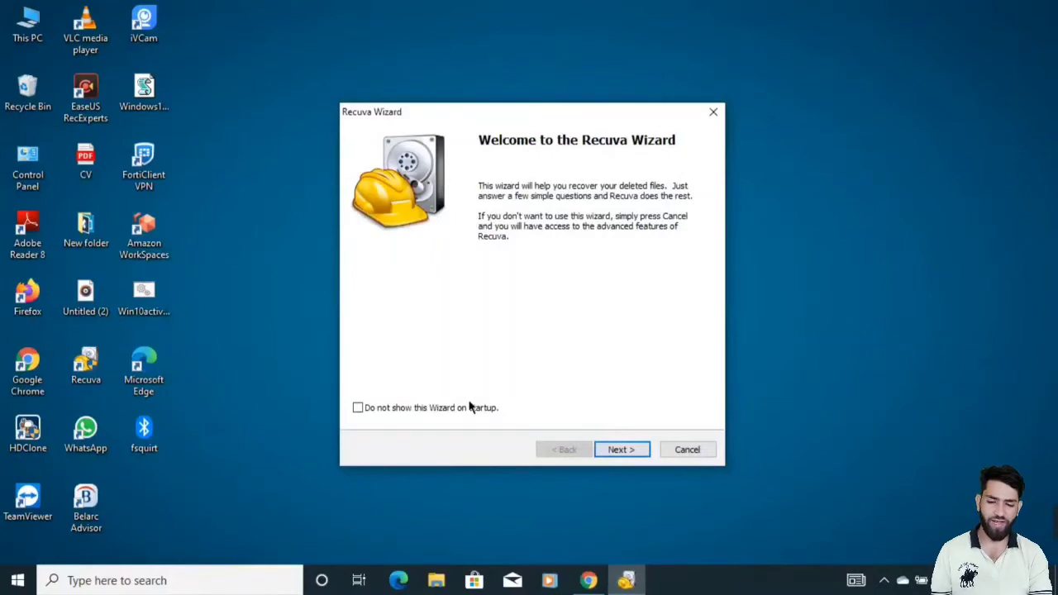
pyautogui.click(625, 448)
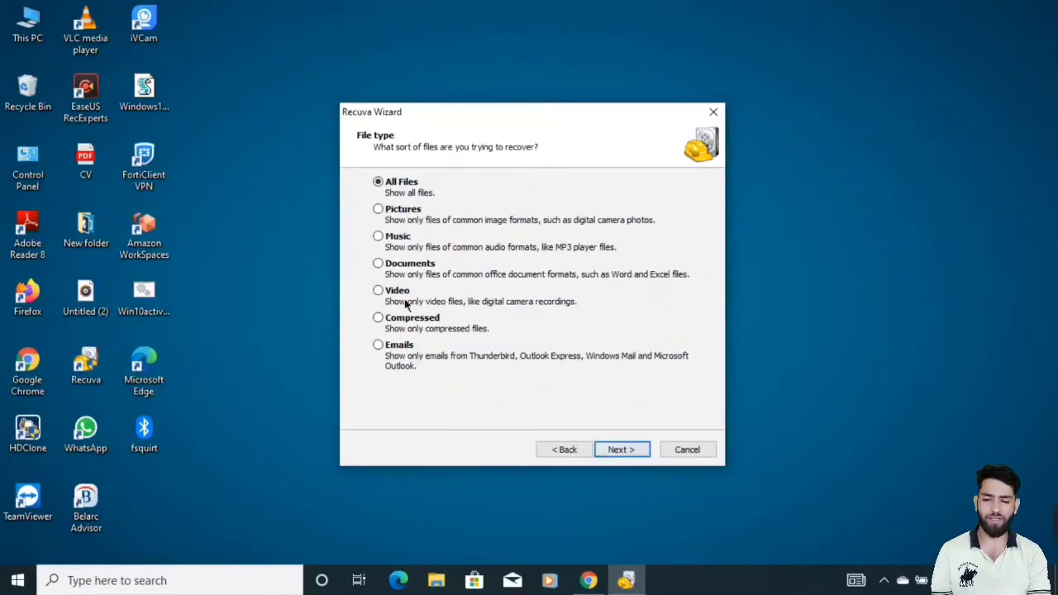
pyautogui.click(378, 210)
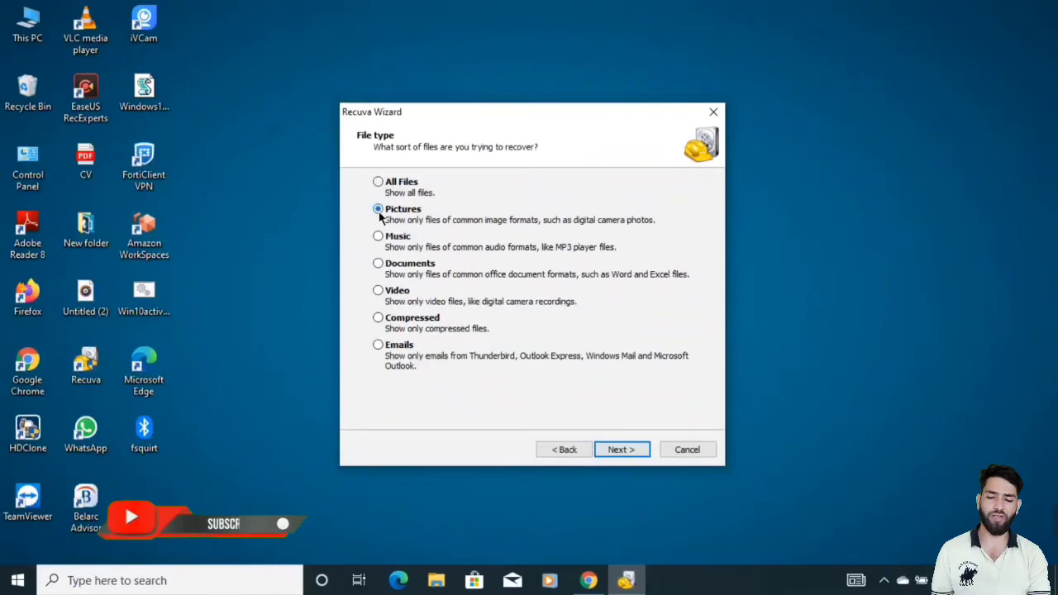
pyautogui.click(623, 451)
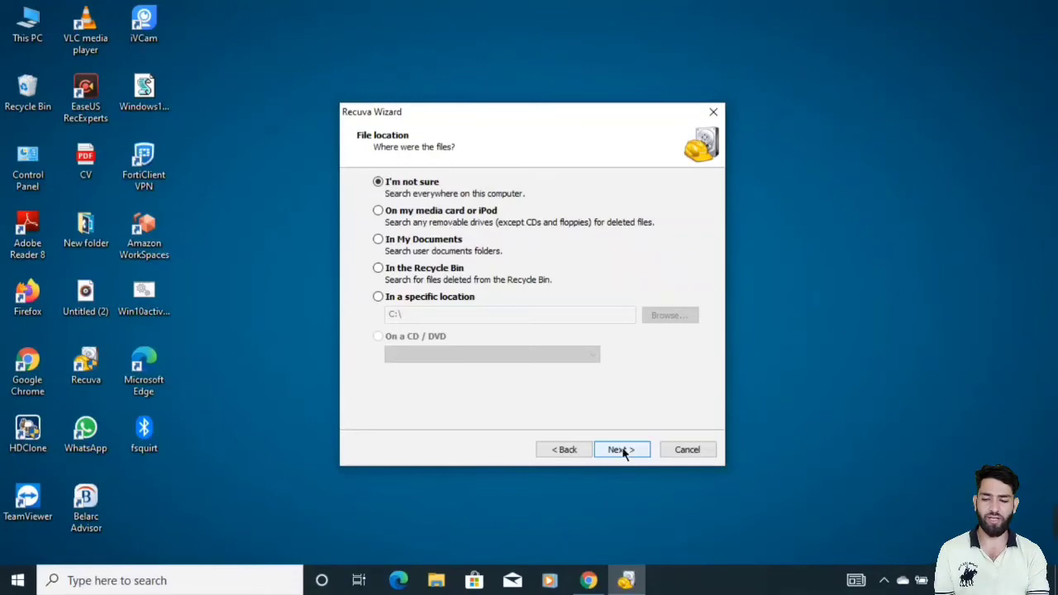
# - Permanently delete the images ONE, TWO and THREE from USB DRIVE (E:) in File Explorer, and close its window
pyautogui.click(437, 582)
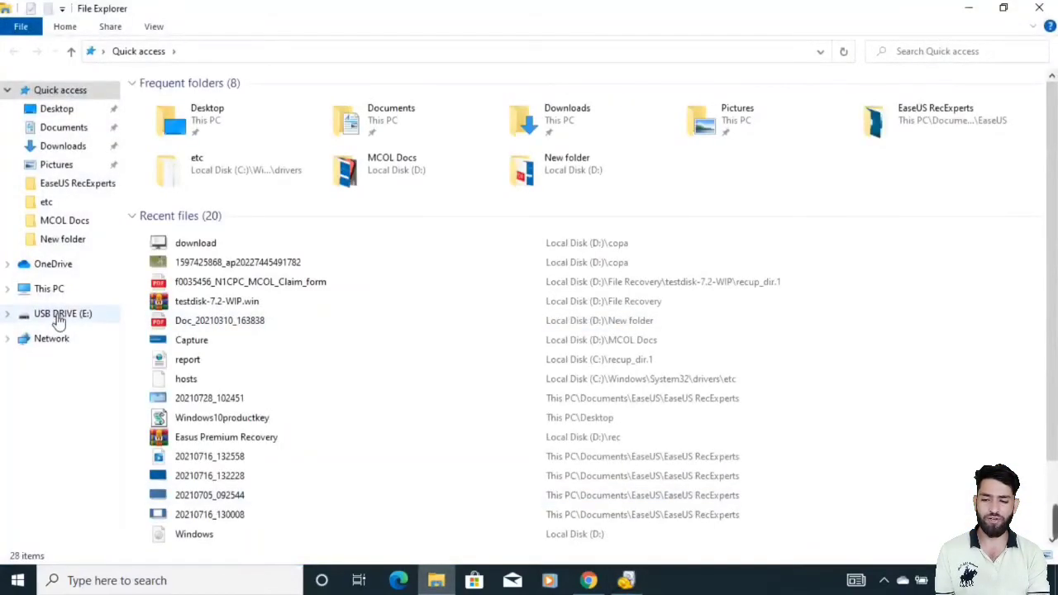
pyautogui.click(60, 319)
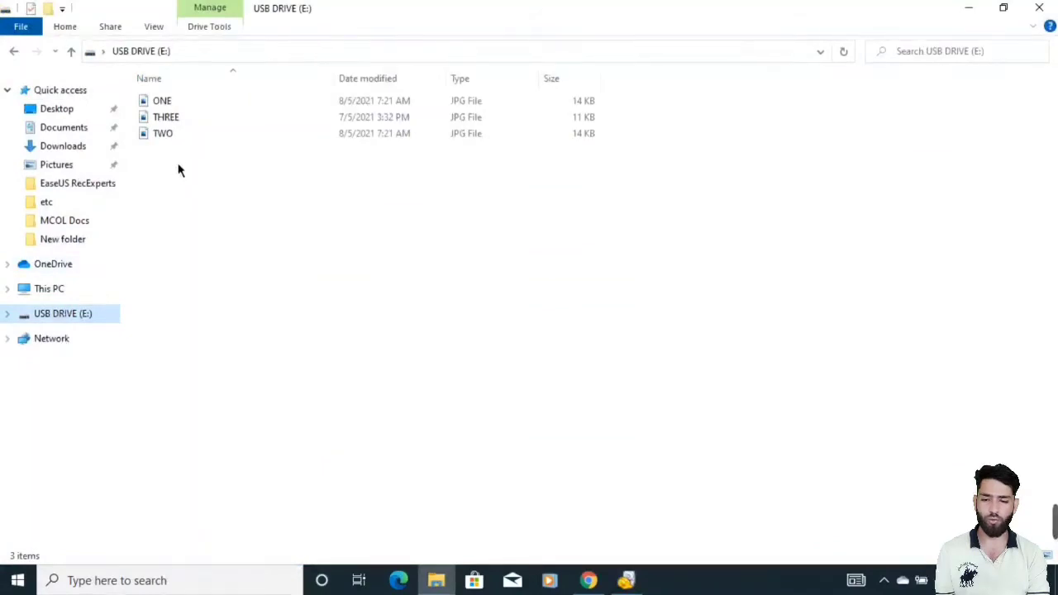
pyautogui.moveTo(168, 165); pyautogui.dragTo(153, 92)
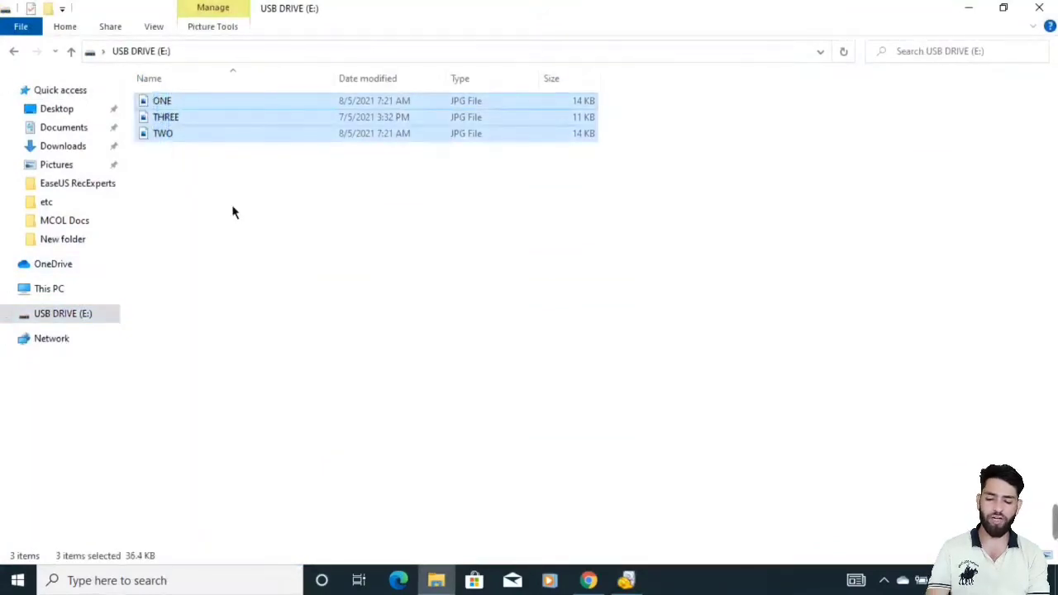
pyautogui.hotkey('shift', 'Delete')
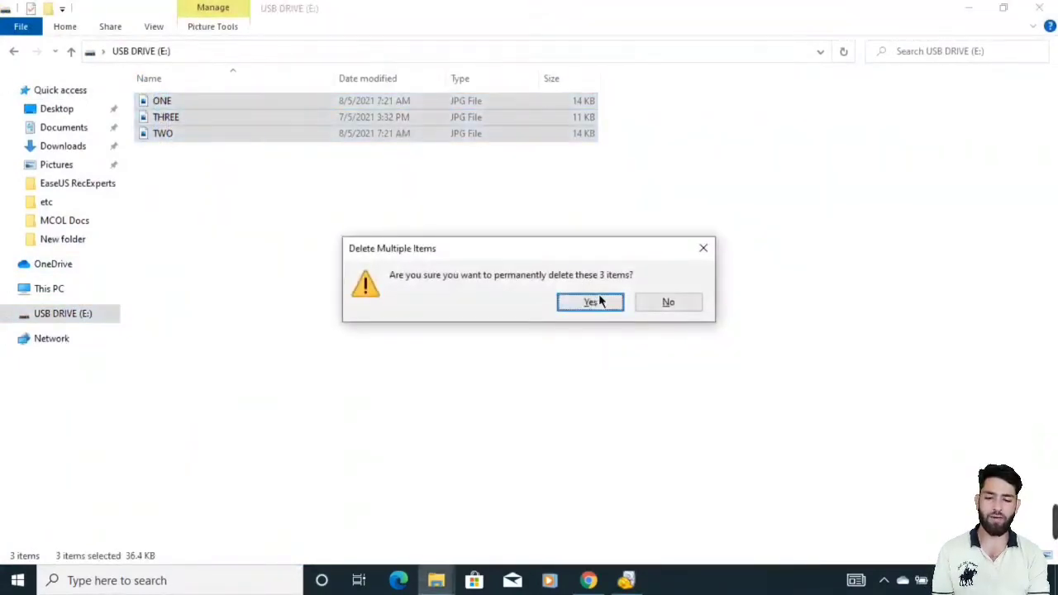
pyautogui.click(597, 302)
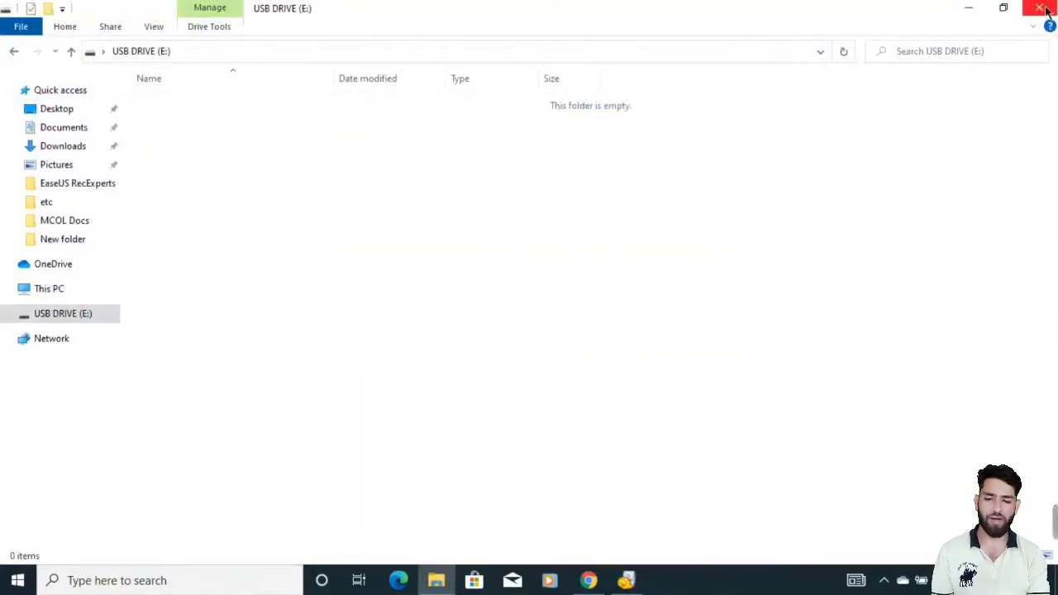
pyautogui.click(1043, 9)
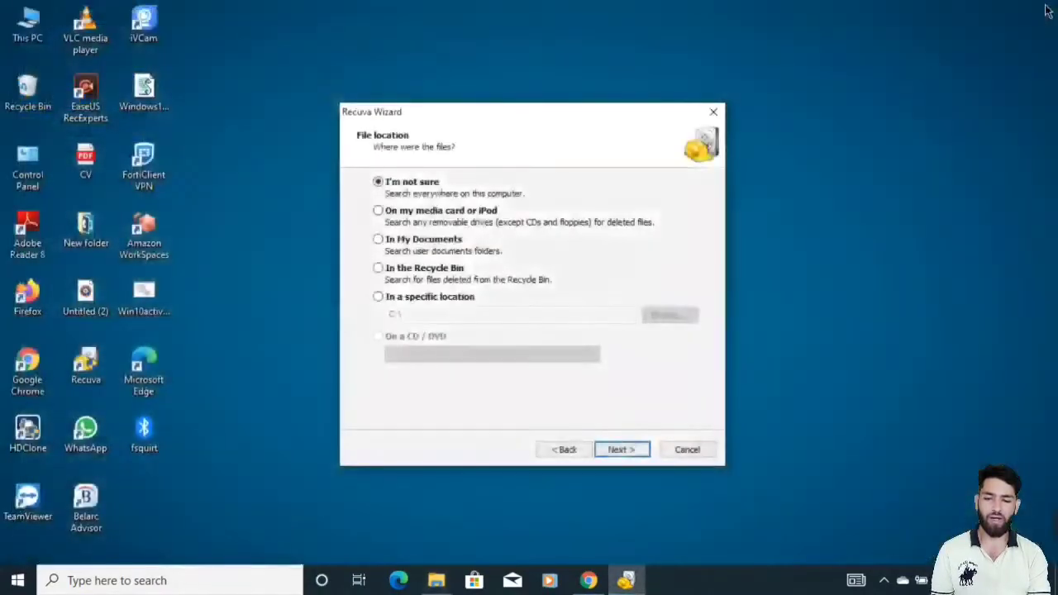
# - Set the wizard's file location to the specific location E:\ on the USB drive and start the search without Deep Scan
pyautogui.click(377, 296)
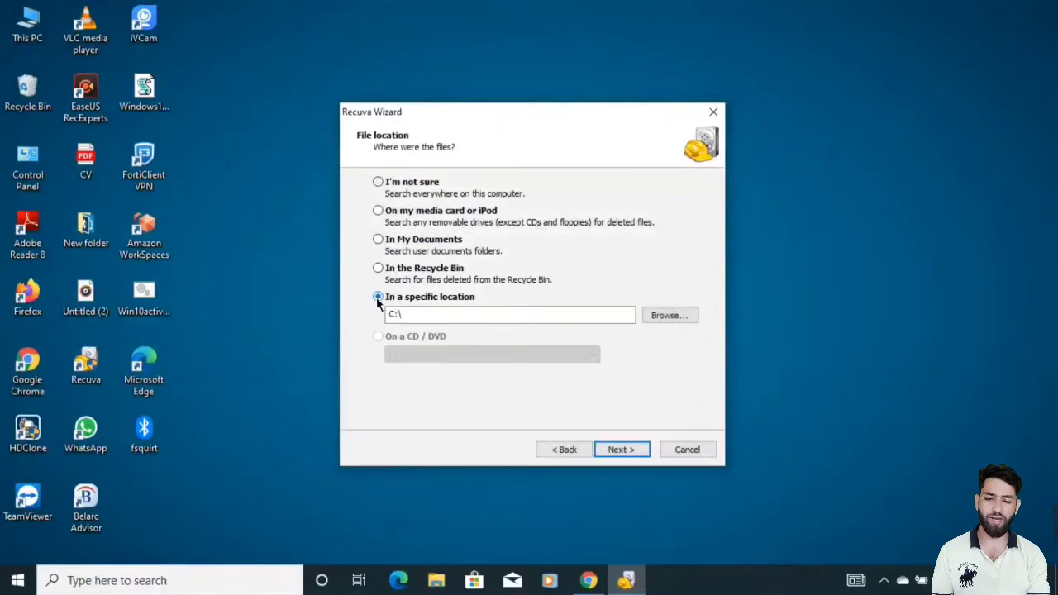
pyautogui.click(670, 316)
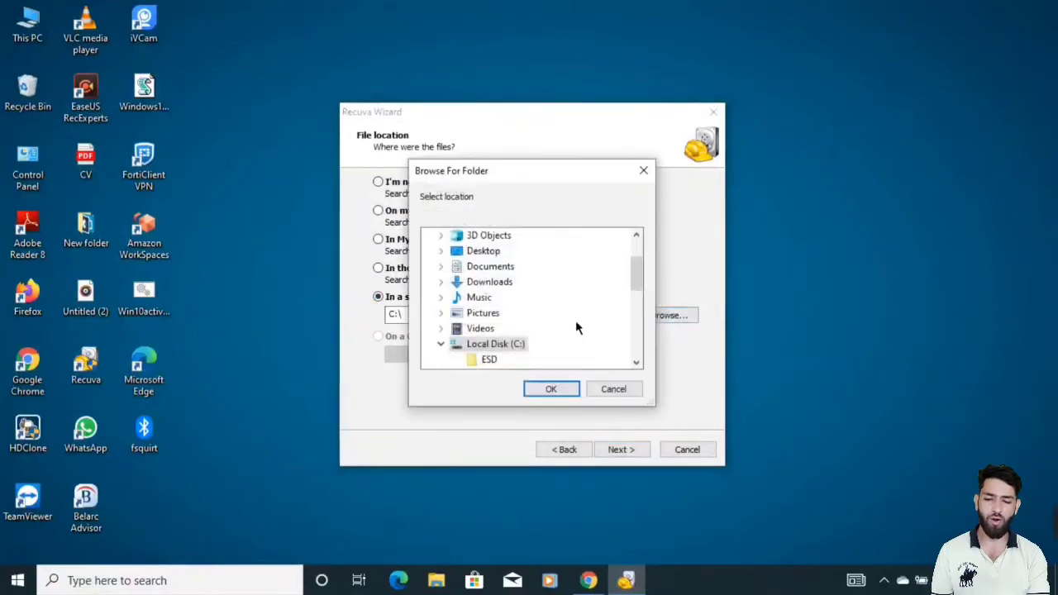
pyautogui.moveTo(640, 265); pyautogui.dragTo(642, 333)
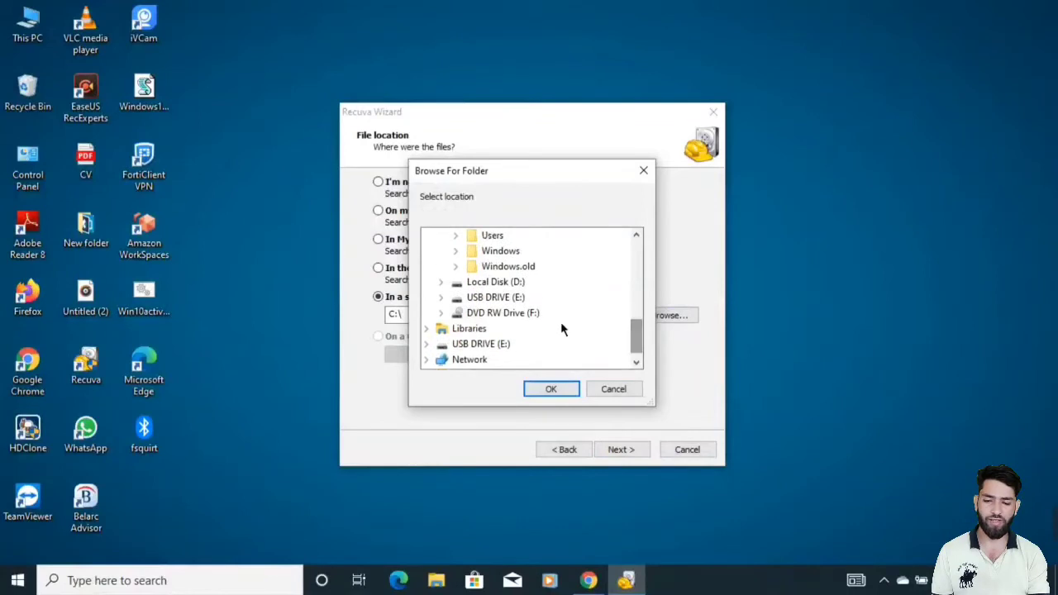
pyautogui.click(494, 298)
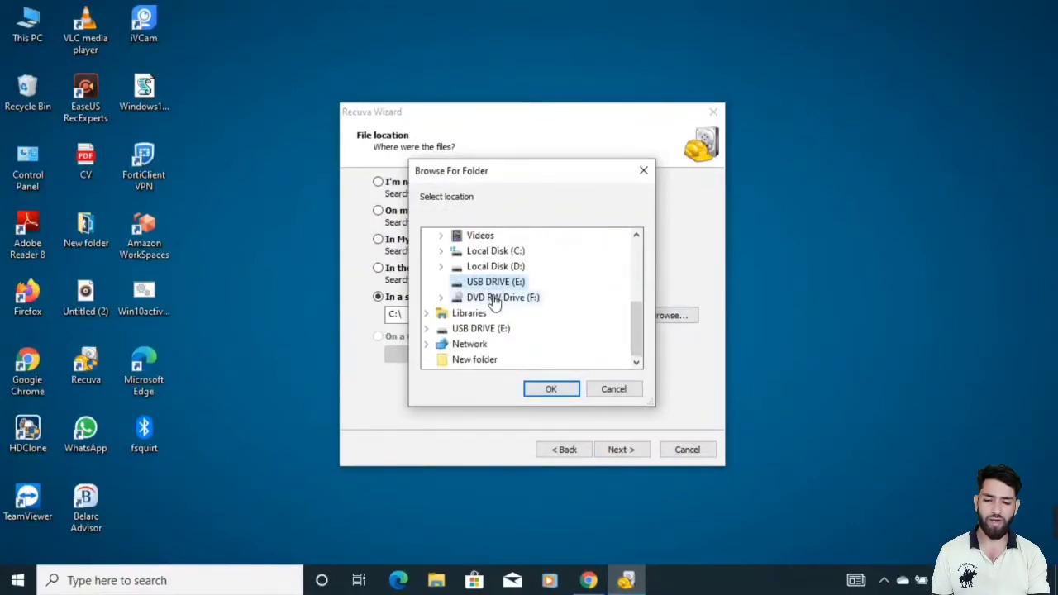
pyautogui.click(550, 390)
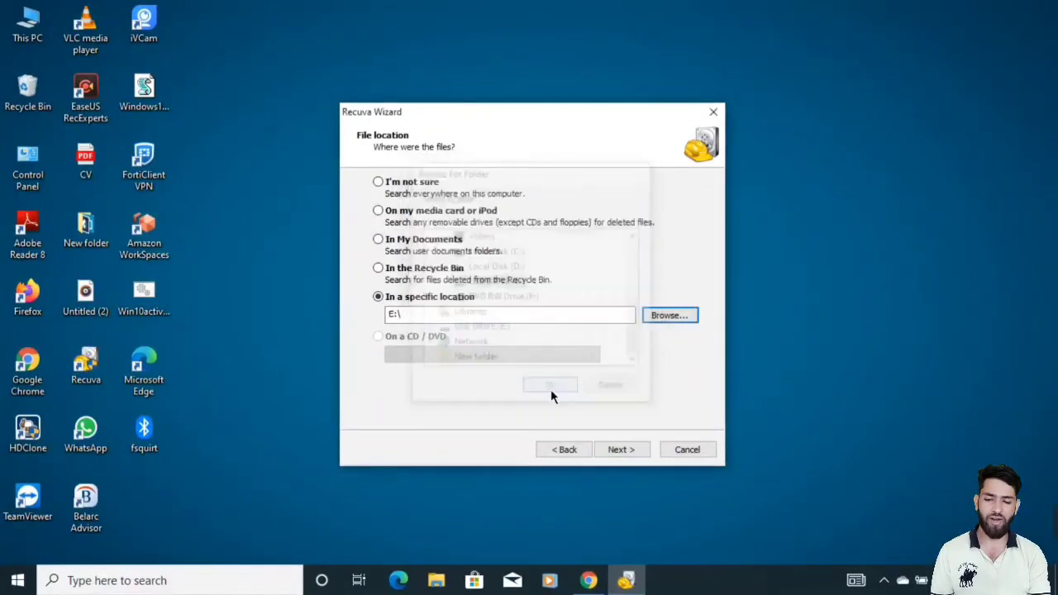
pyautogui.click(614, 453)
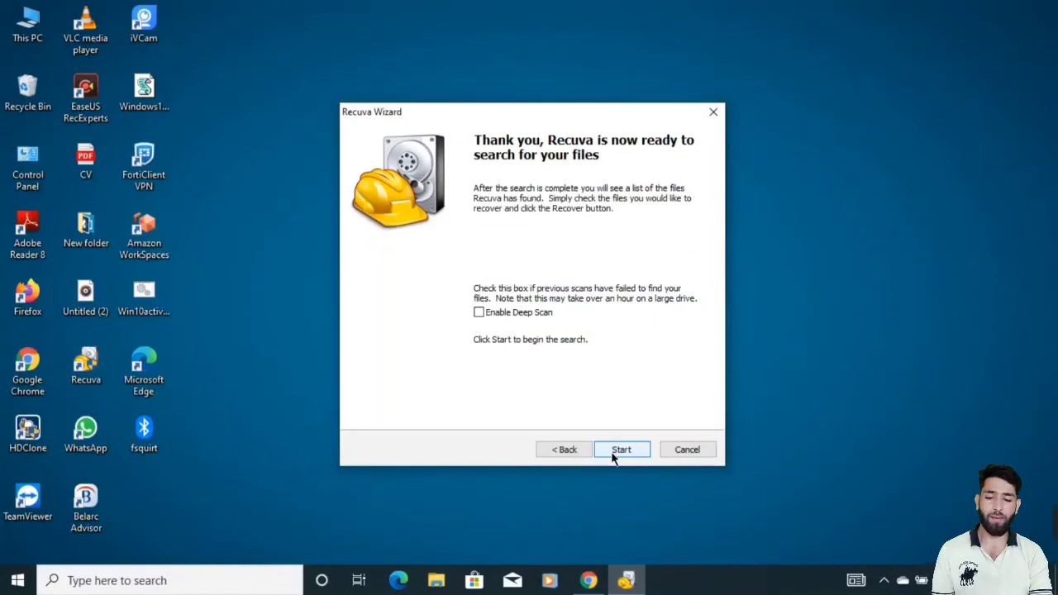
pyautogui.click(618, 453)
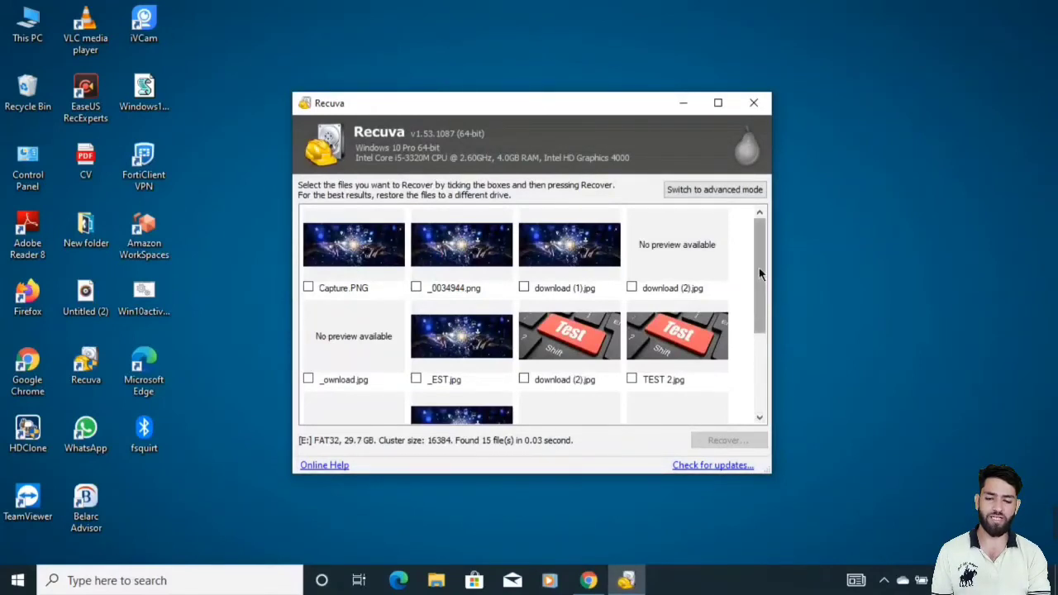
# - Mark the deleted images _HREE.jpg, _NE.jpg and _WO.jpg for recovery in the scan results
pyautogui.moveTo(760, 273); pyautogui.dragTo(762, 409)
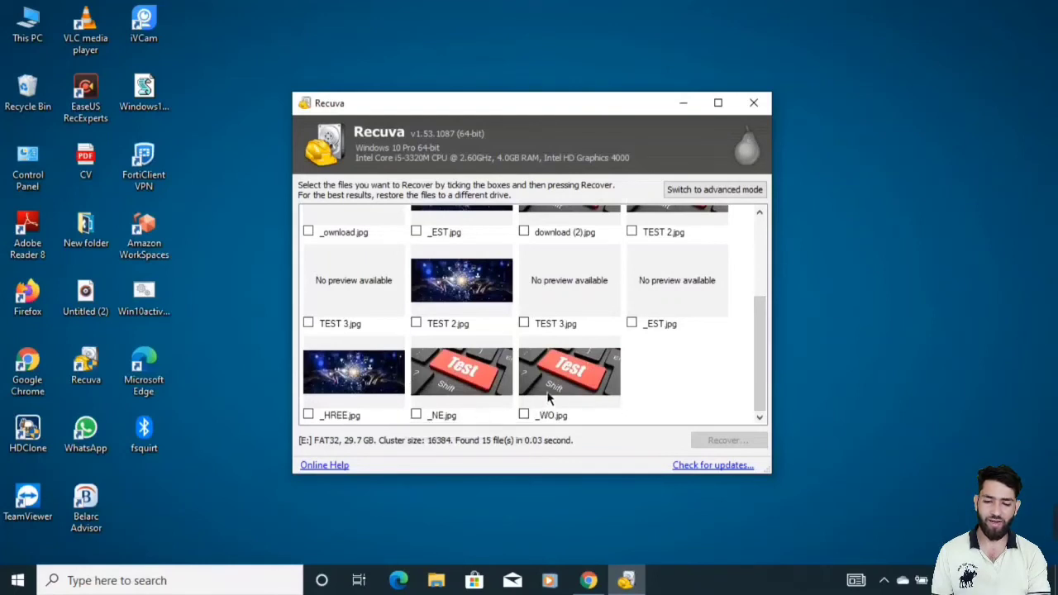
pyautogui.click(526, 415)
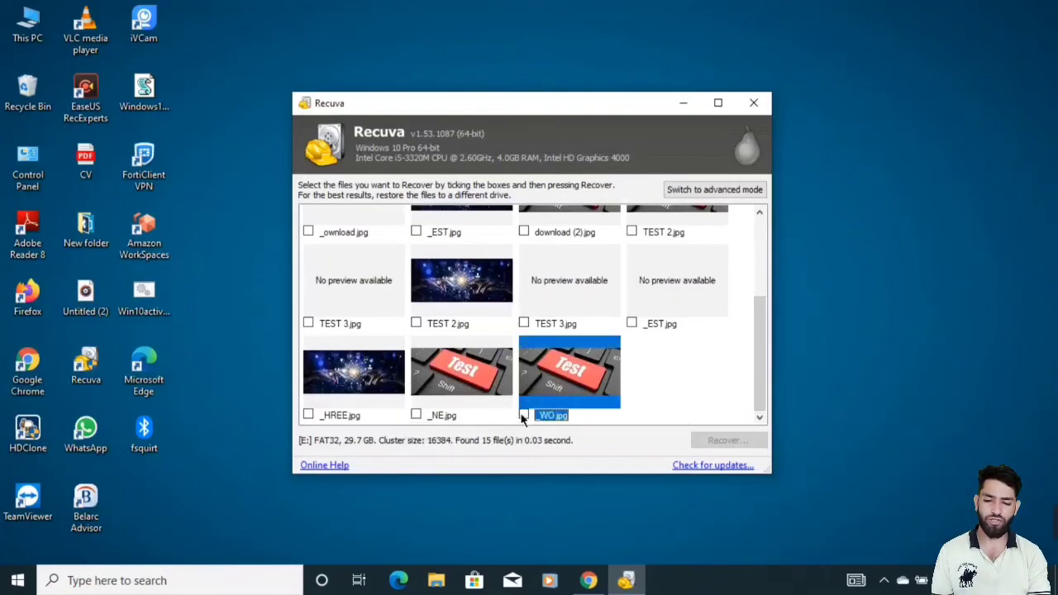
pyautogui.click(421, 416)
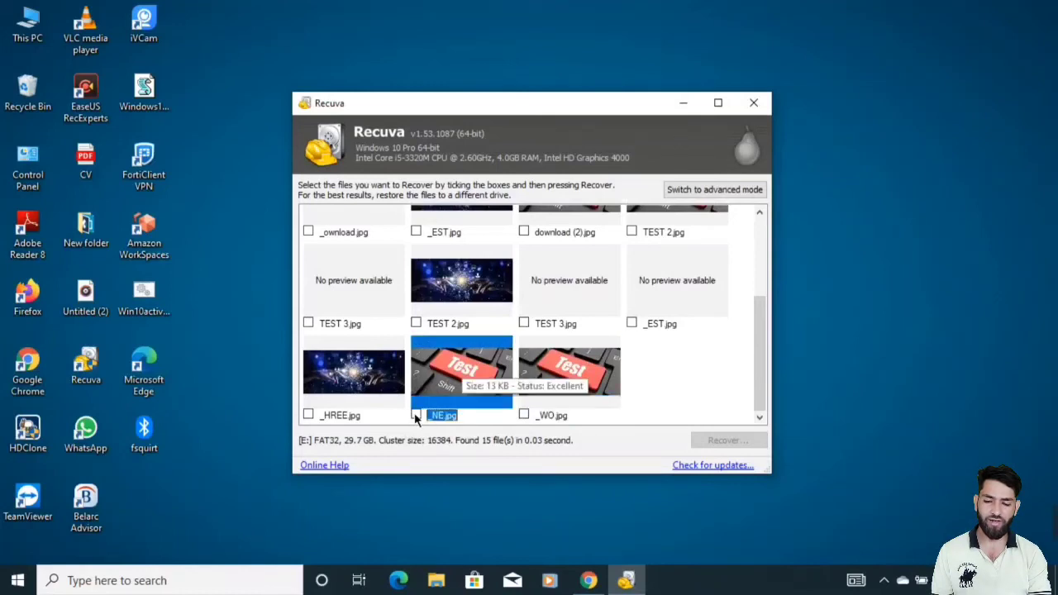
pyautogui.click(415, 415)
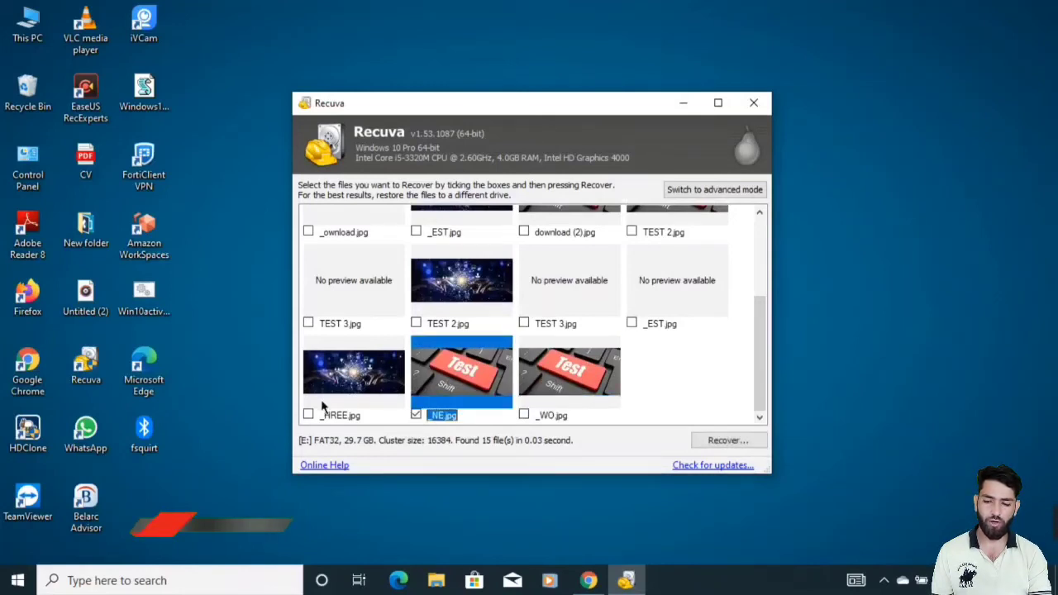
pyautogui.click(308, 415)
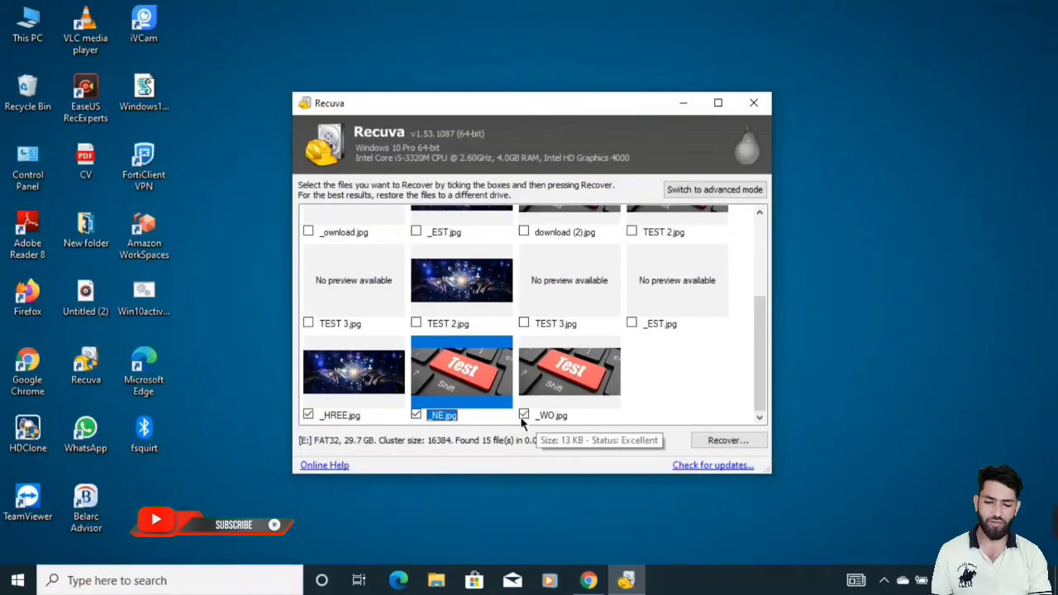
# - Recover the marked images to the Desktop folder, dismiss the completion dialog and minimize Recuva
pyautogui.click(725, 440)
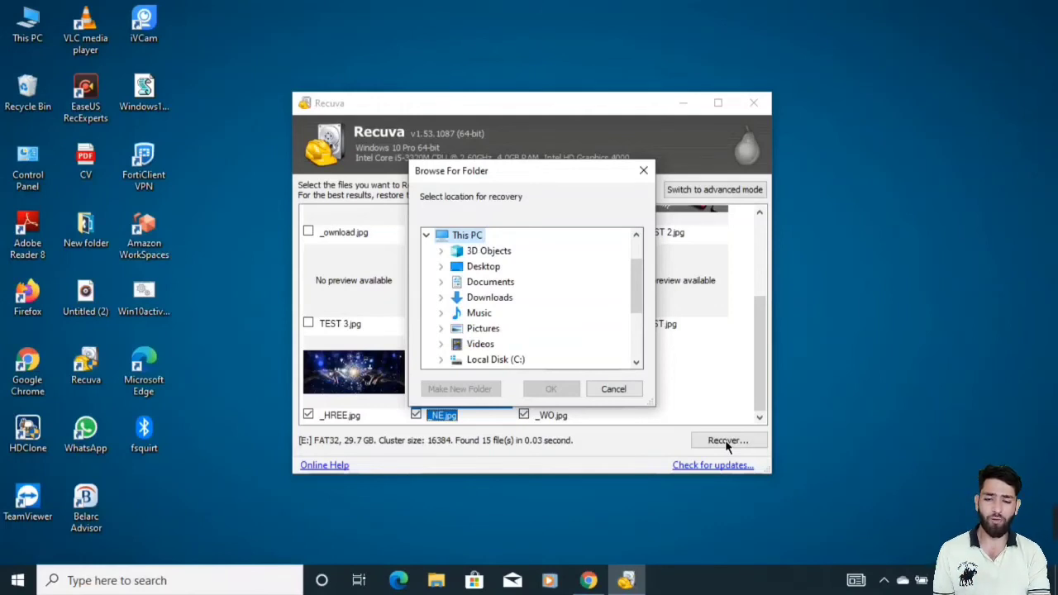
pyautogui.click(483, 266)
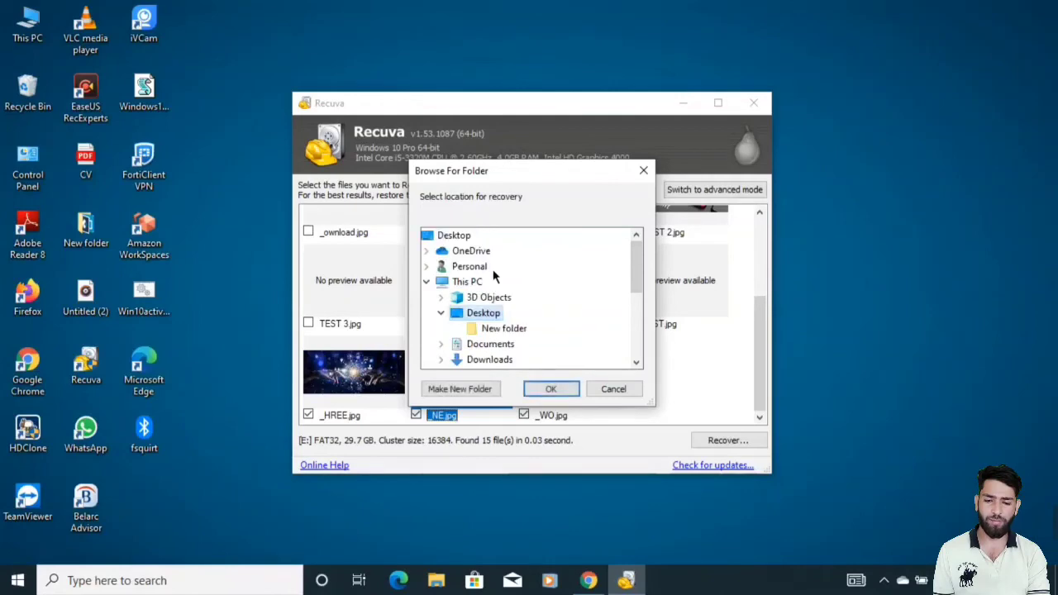
pyautogui.click(552, 390)
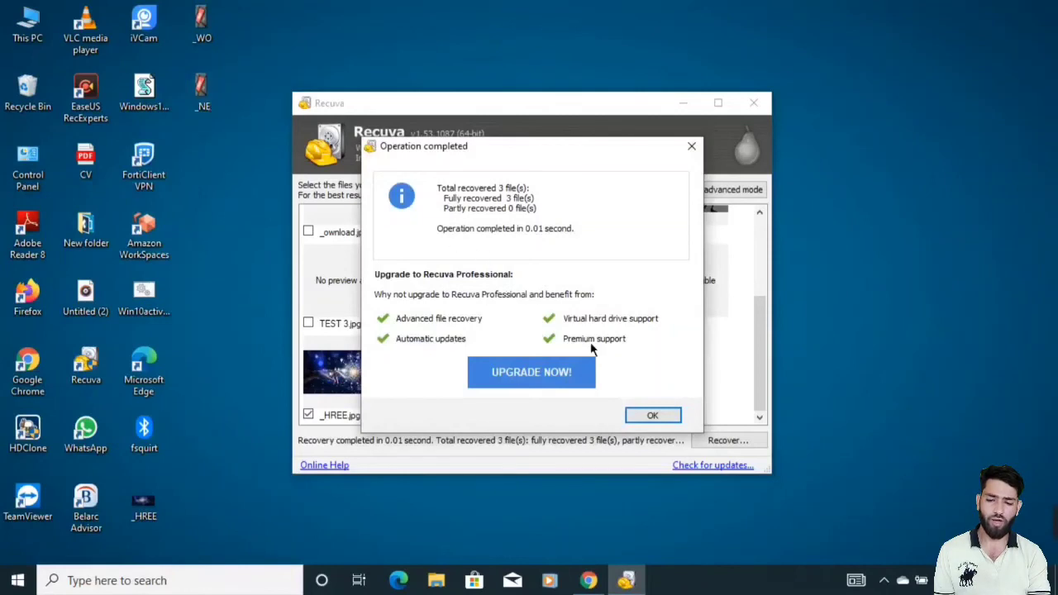
pyautogui.click(651, 416)
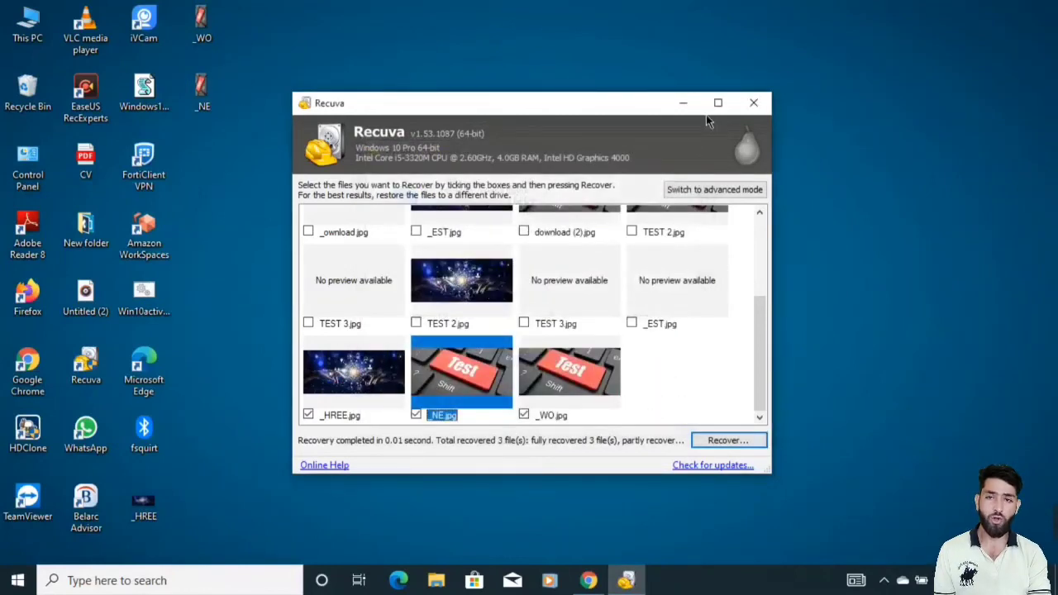
pyautogui.click(683, 103)
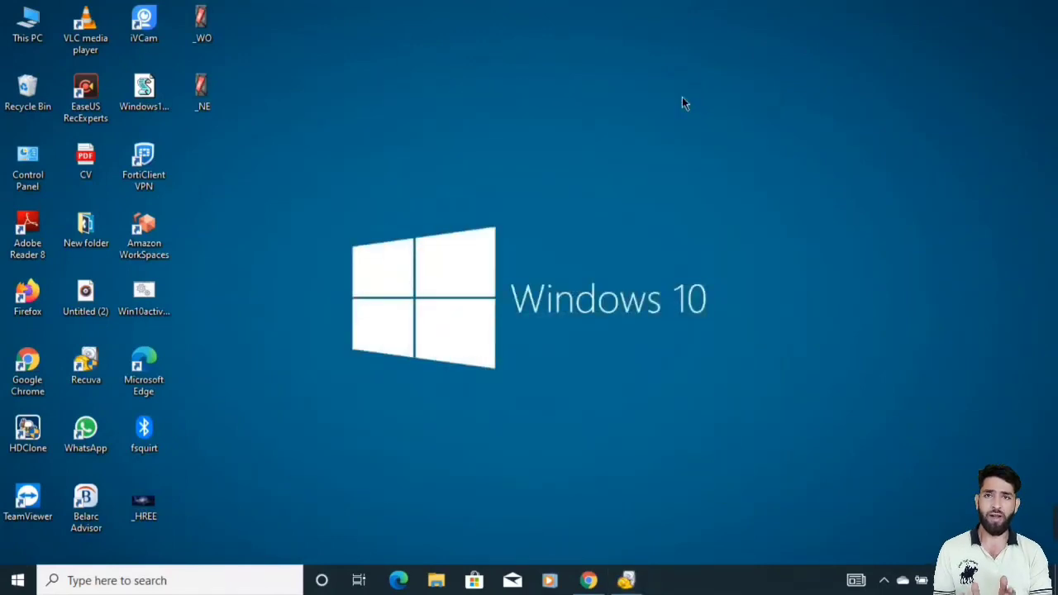